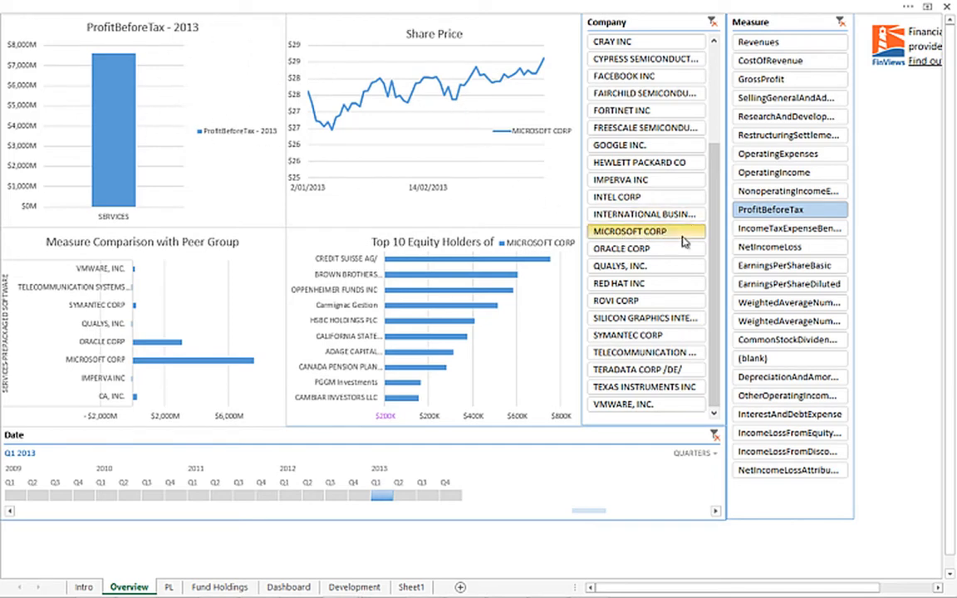
- Filter the overview dashboard to the Revenues measure and Q4 2012, and browse the Revenues chart's pivot fields
{"action": "left_click", "coordinate": [768, 48]}
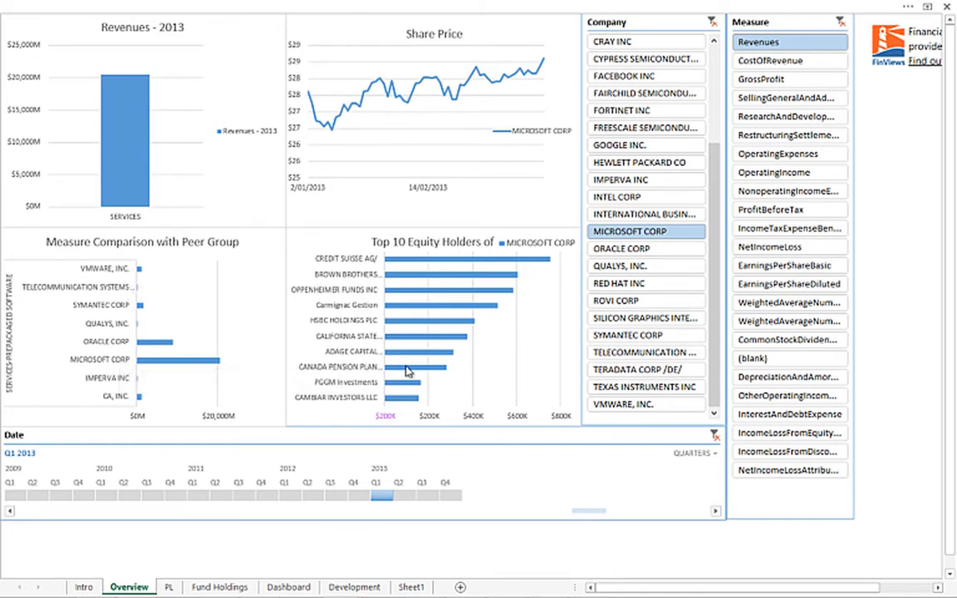
{"action": "mouse_move", "coordinate": [407, 372]}
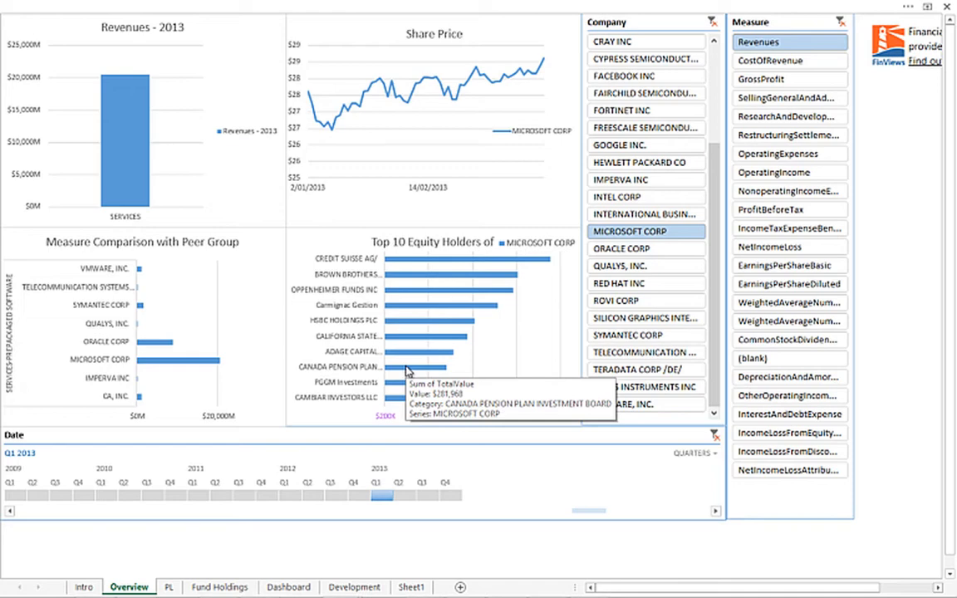
{"action": "left_click", "coordinate": [356, 495]}
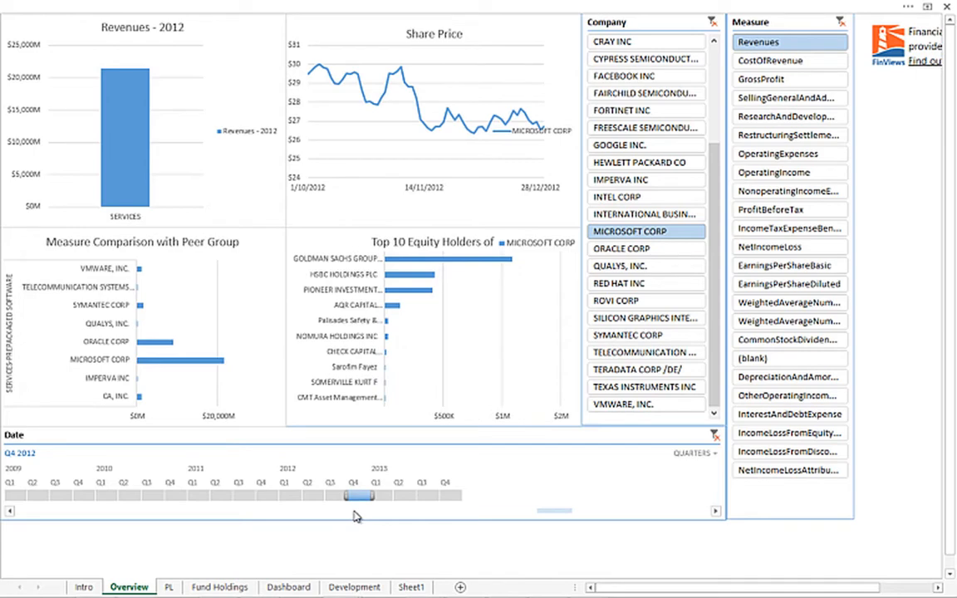
{"action": "left_click", "coordinate": [254, 172]}
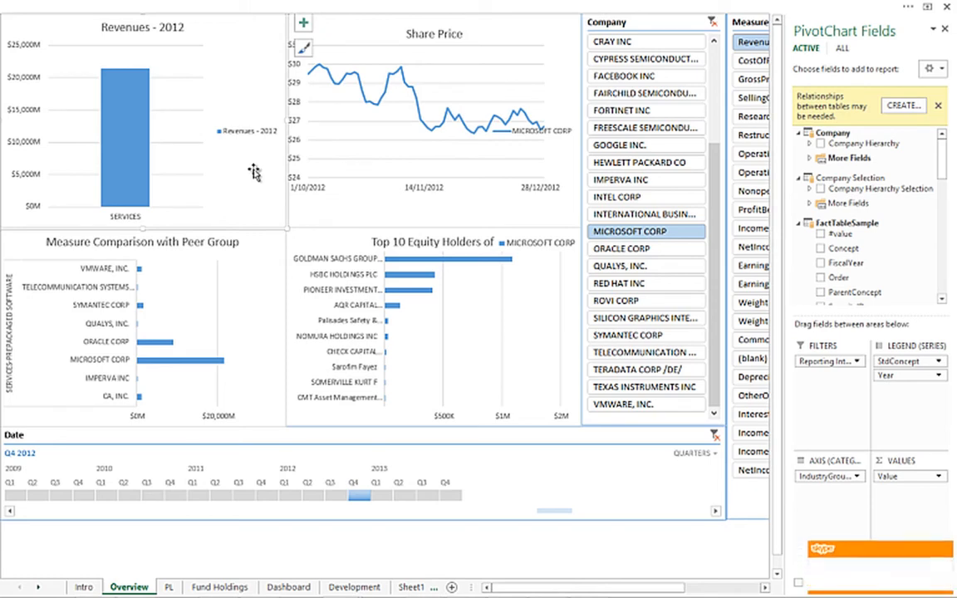
{"action": "left_click_drag", "start_coordinate": [943, 168], "coordinate": [937, 212]}
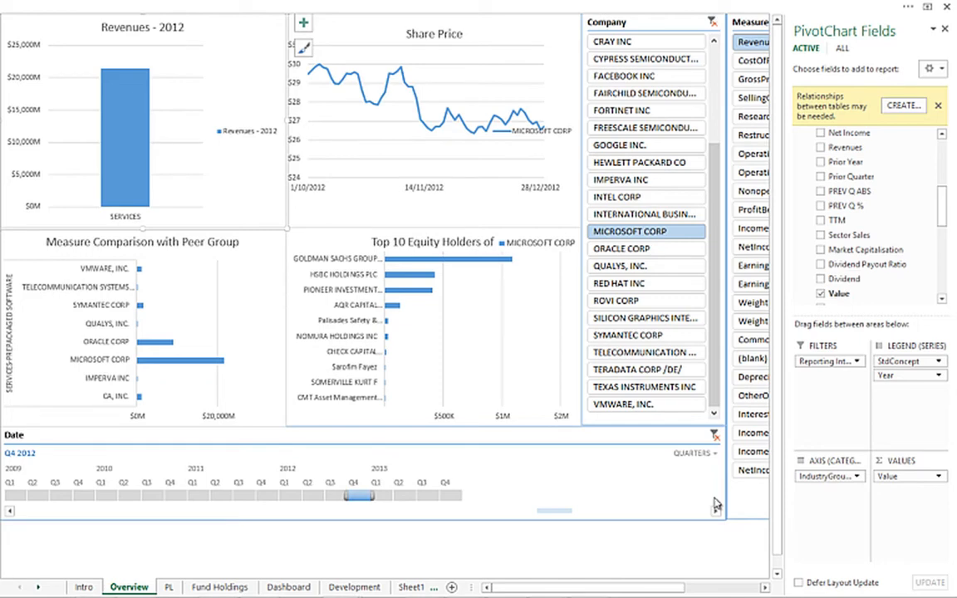
- Launch Power Map on the workbook's data
{"action": "left_click", "coordinate": [503, 5]}
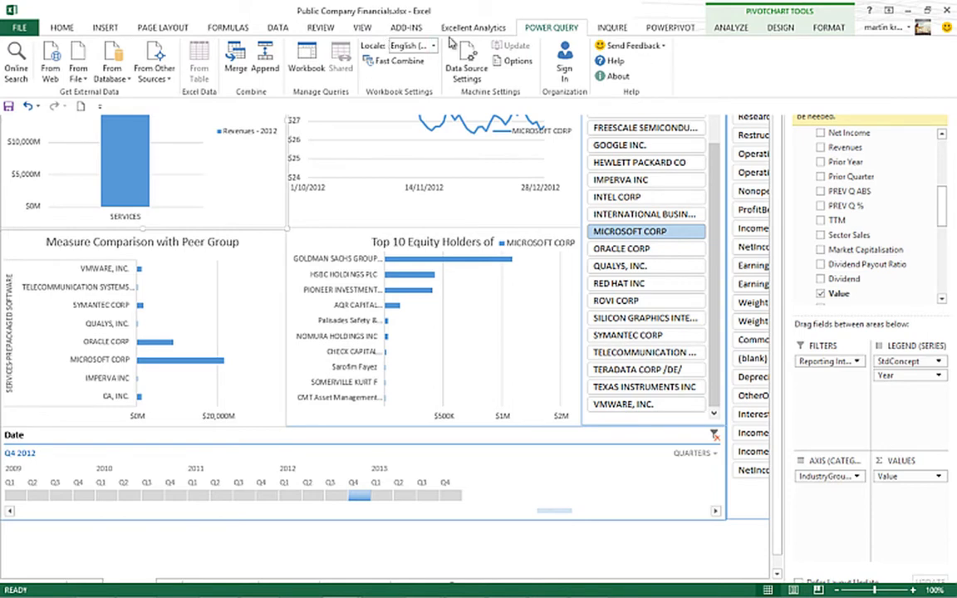
{"action": "left_click", "coordinate": [106, 27]}
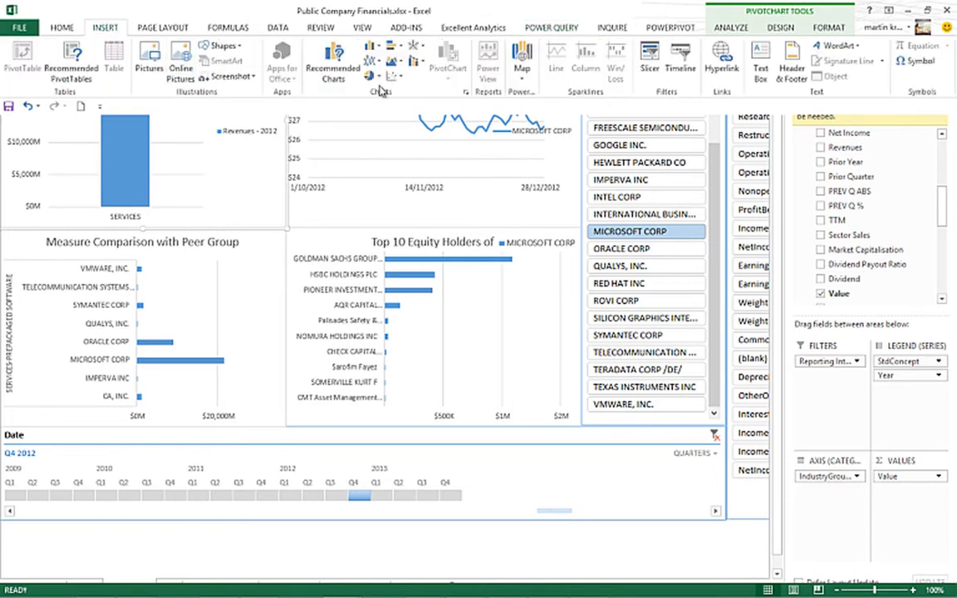
{"action": "left_click", "coordinate": [525, 81]}
{"action": "left_click", "coordinate": [543, 93]}
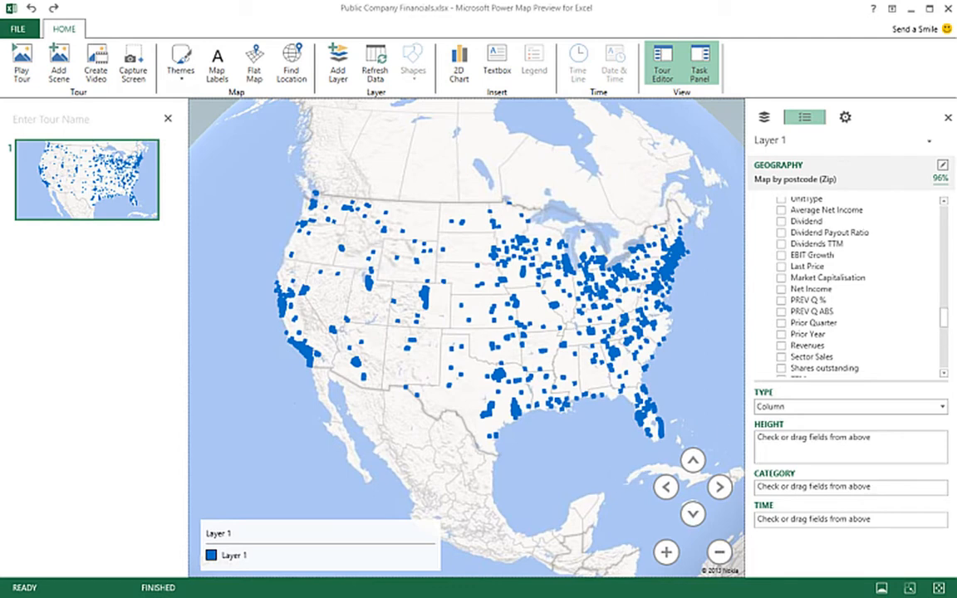
- Plot Net Income as the column height for the postcode locations in Layer 1
{"action": "left_click_drag", "start_coordinate": [946, 326], "coordinate": [946, 280]}
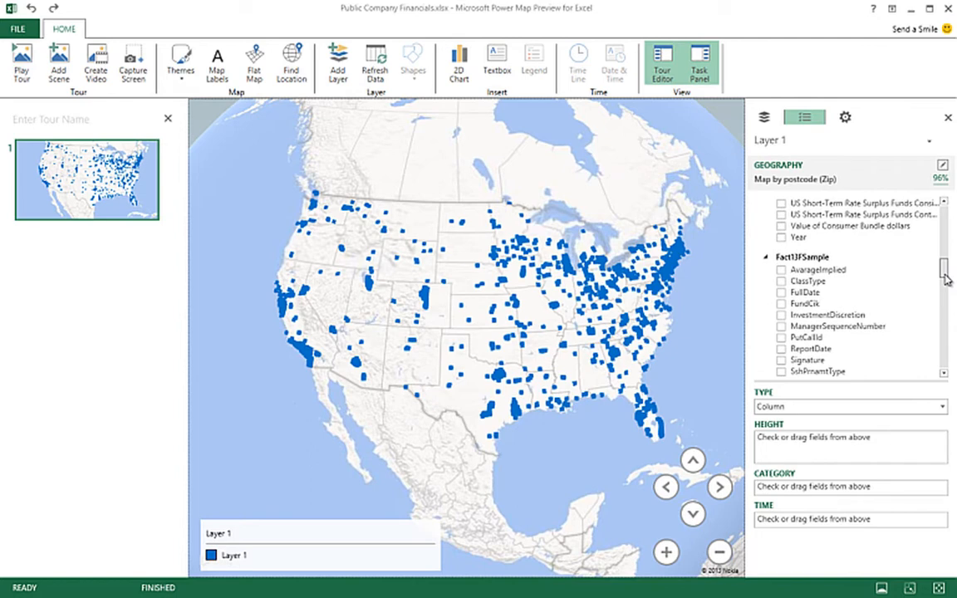
{"action": "left_click_drag", "start_coordinate": [943, 274], "coordinate": [943, 276]}
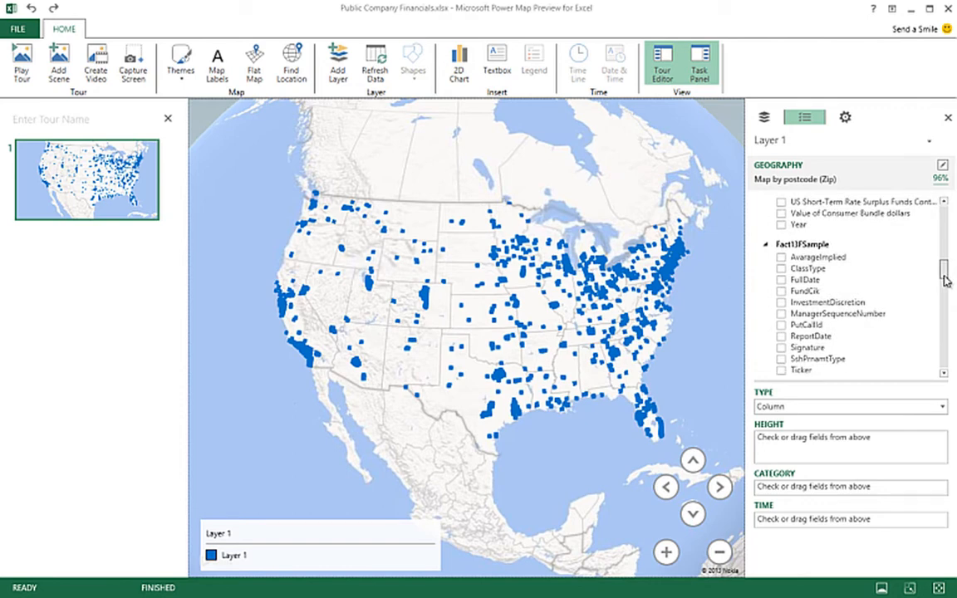
{"action": "left_click_drag", "start_coordinate": [943, 280], "coordinate": [947, 327]}
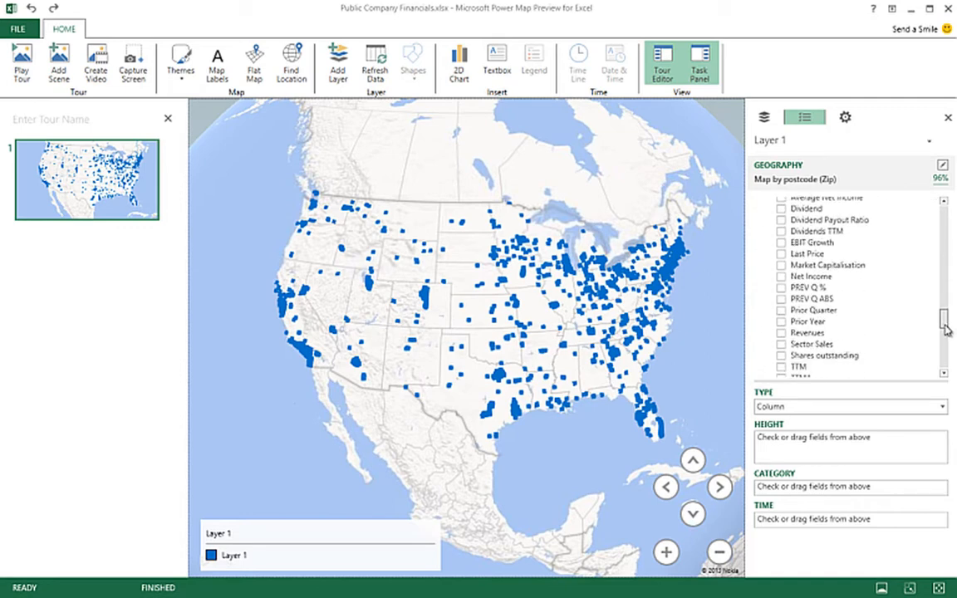
{"action": "left_click", "coordinate": [782, 277]}
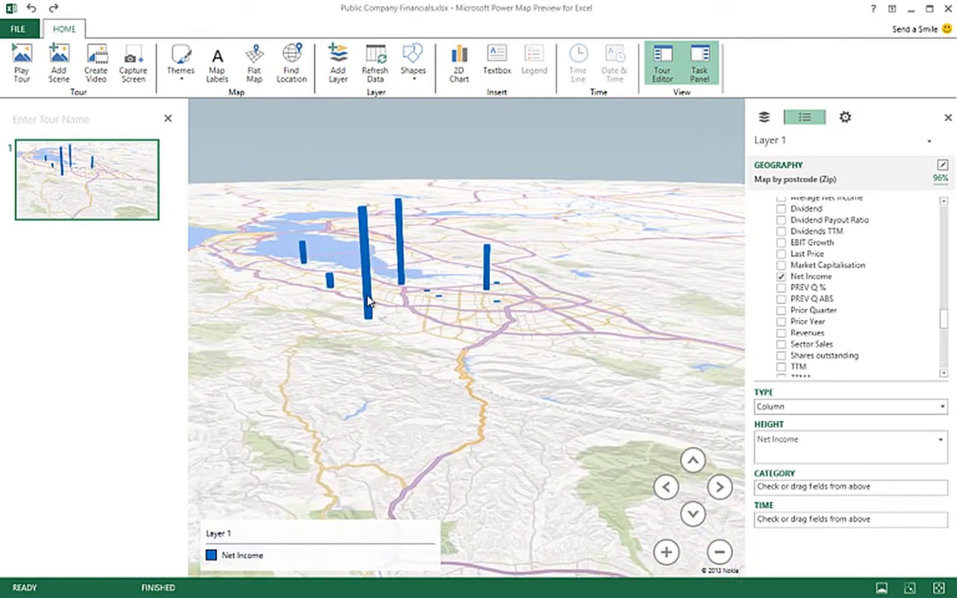
- Select the Net Income column at postcode 95014, add a 2D chart, and place it over the map's lower-left corner
{"action": "mouse_move", "coordinate": [370, 302]}
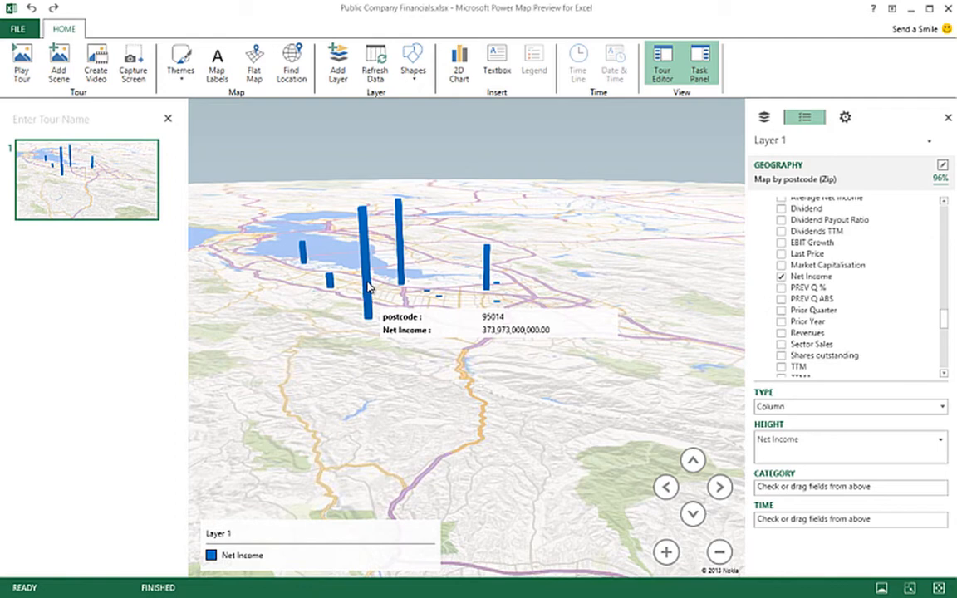
{"action": "left_click", "coordinate": [369, 274]}
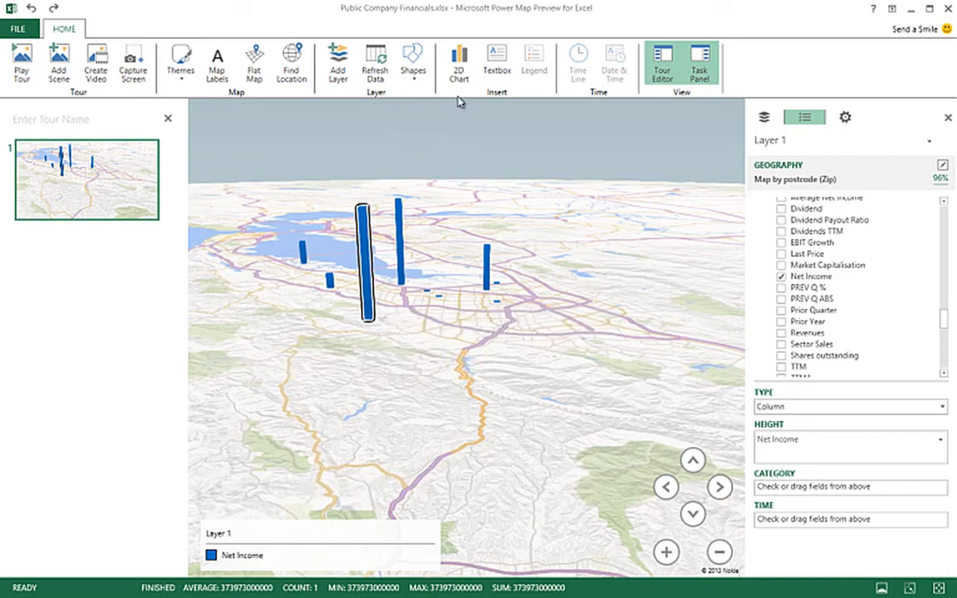
{"action": "left_click", "coordinate": [459, 71]}
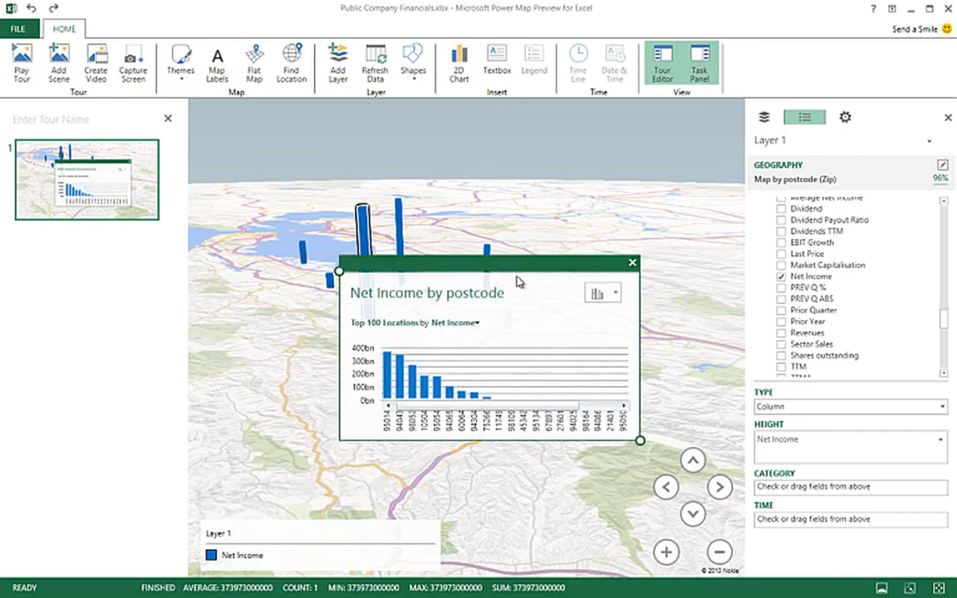
{"action": "left_click_drag", "start_coordinate": [488, 284], "coordinate": [367, 401]}
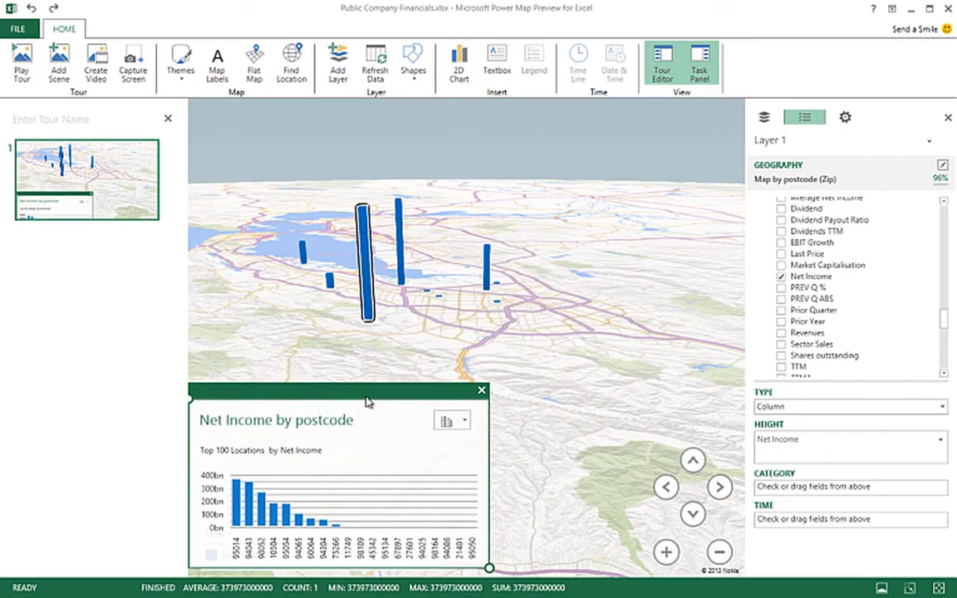
- Locate postcode 10504 on the map from its bar in the Net Income chart and examine the surrounding area
{"action": "left_click", "coordinate": [274, 525]}
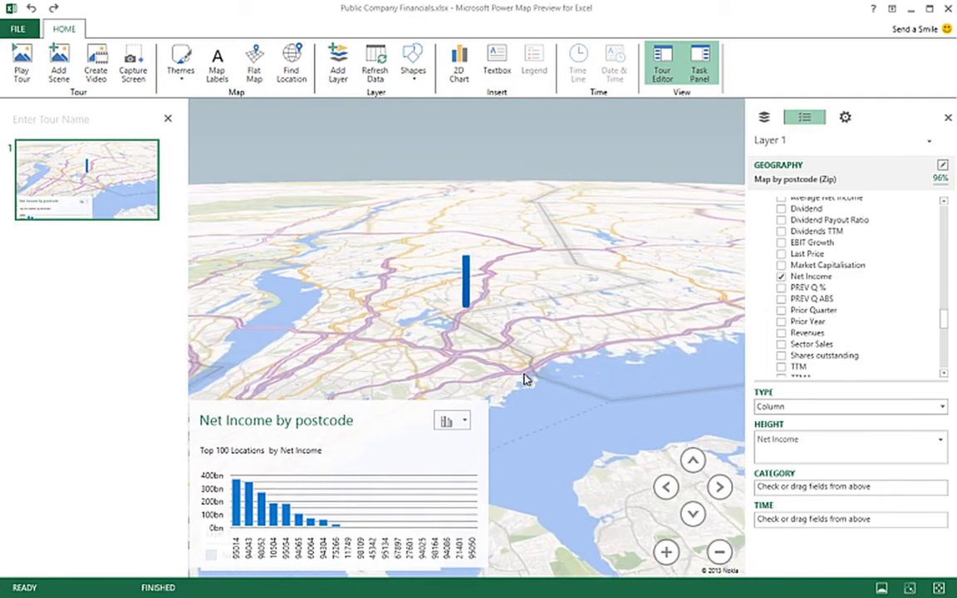
{"action": "scroll", "coordinate": [525, 353], "scroll_direction": "up", "scroll_amount": 3}
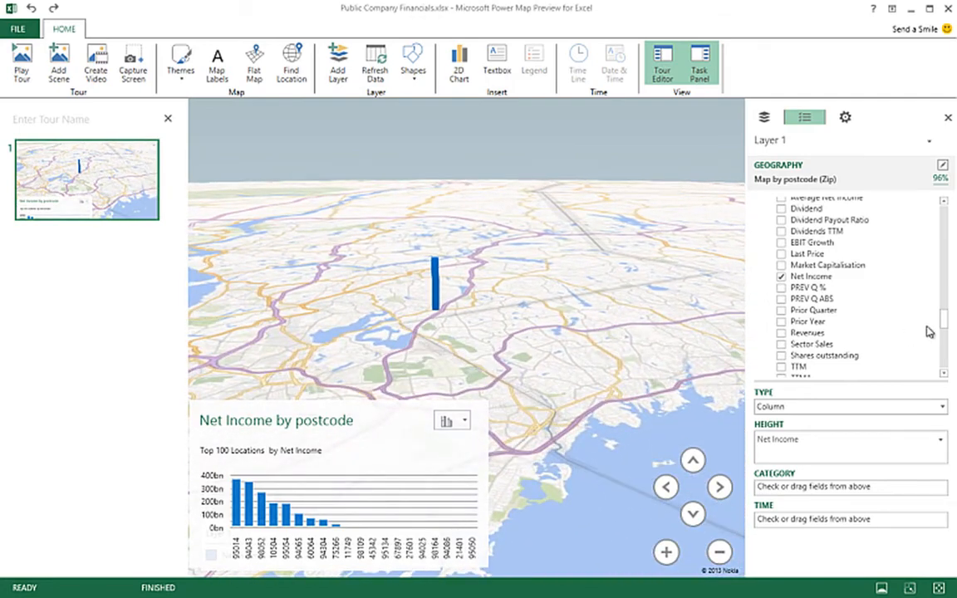
- Set IndustryGroupdesc from the Company table as the category of Layer 1
{"action": "scroll", "coordinate": [946, 327], "scroll_direction": "up", "scroll_amount": 1}
{"action": "left_click_drag", "start_coordinate": [945, 326], "coordinate": [937, 216]}
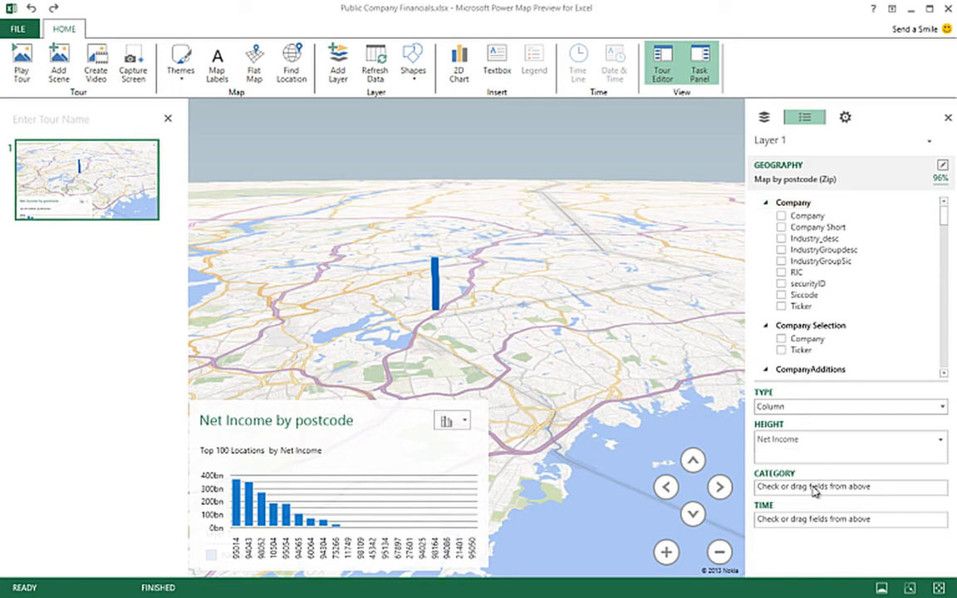
{"action": "left_click_drag", "start_coordinate": [812, 488], "coordinate": [814, 487]}
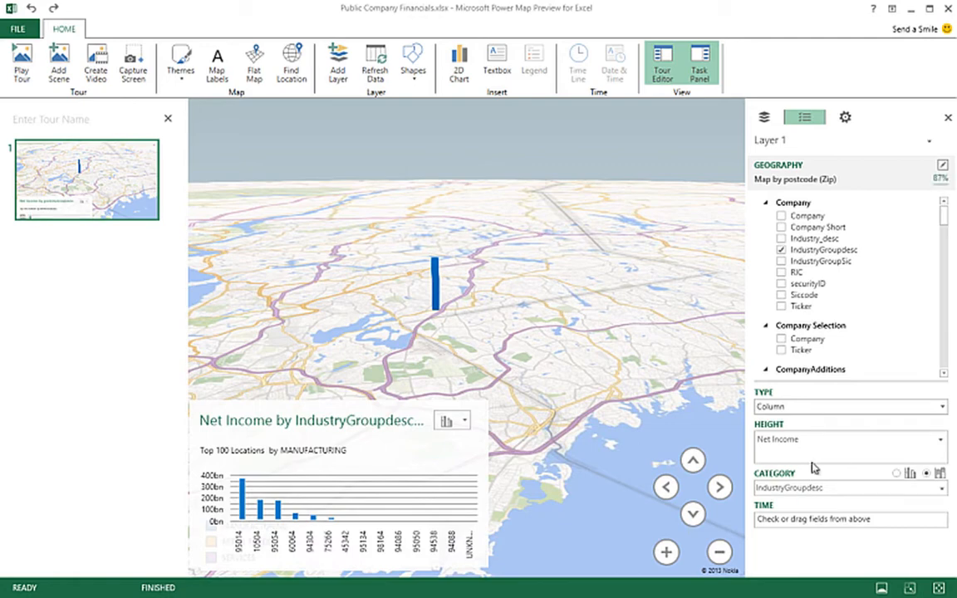
- Compare the Net Income and industry group details of the manufacturing and services columns around postcodes 95014 and 94043
{"action": "mouse_move", "coordinate": [374, 270]}
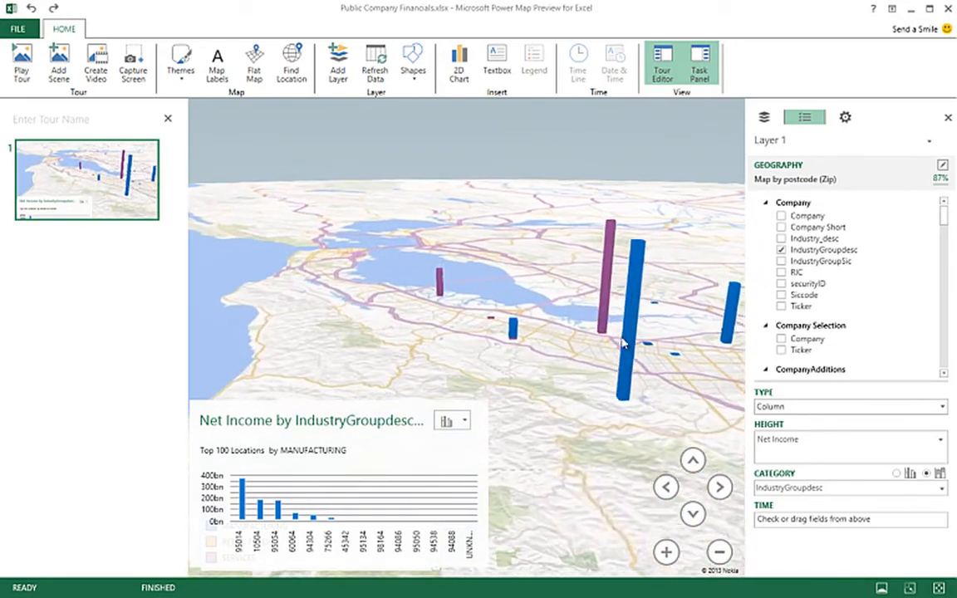
{"action": "left_click", "coordinate": [632, 330]}
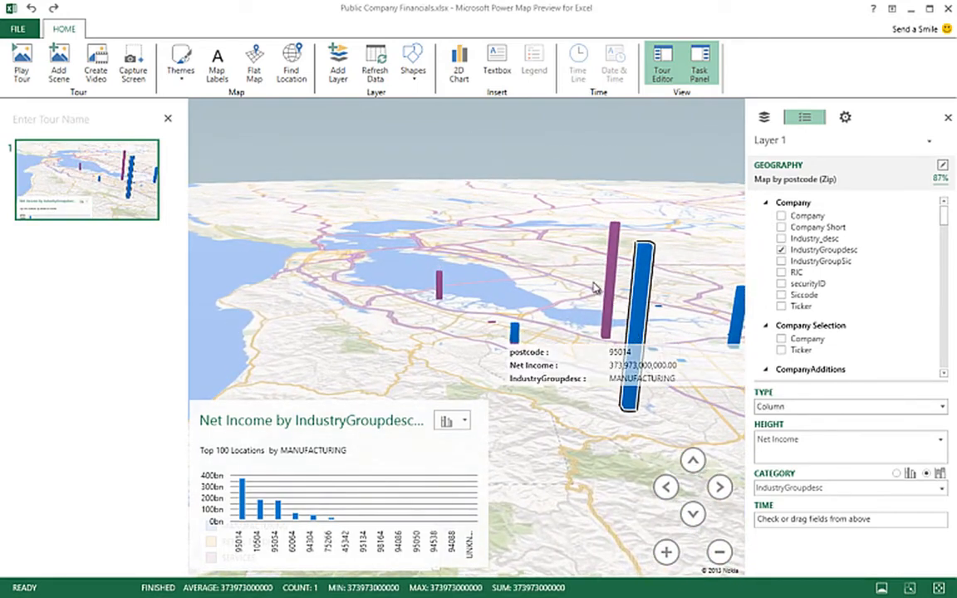
{"action": "mouse_move", "coordinate": [612, 285]}
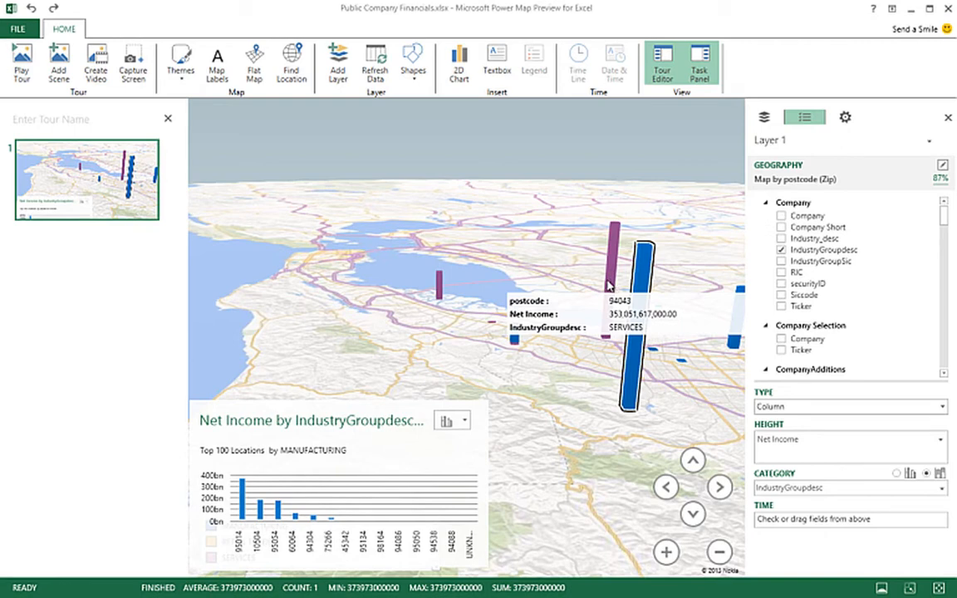
{"action": "left_click", "coordinate": [432, 363]}
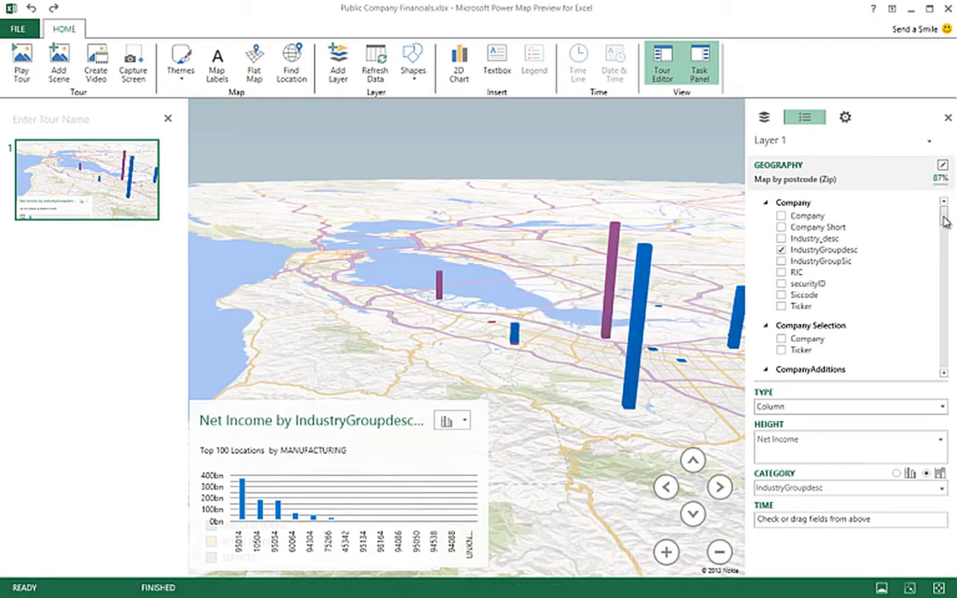
- Assign the Date field from the Time table as the time dimension of Layer 1
{"action": "left_click_drag", "start_coordinate": [944, 218], "coordinate": [943, 365]}
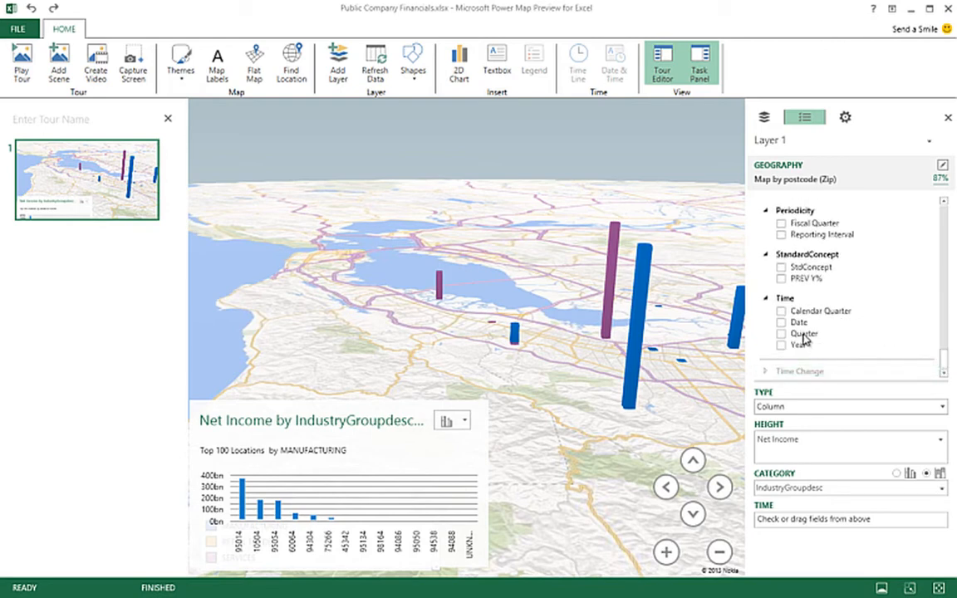
{"action": "left_click_drag", "start_coordinate": [796, 525], "coordinate": [796, 522]}
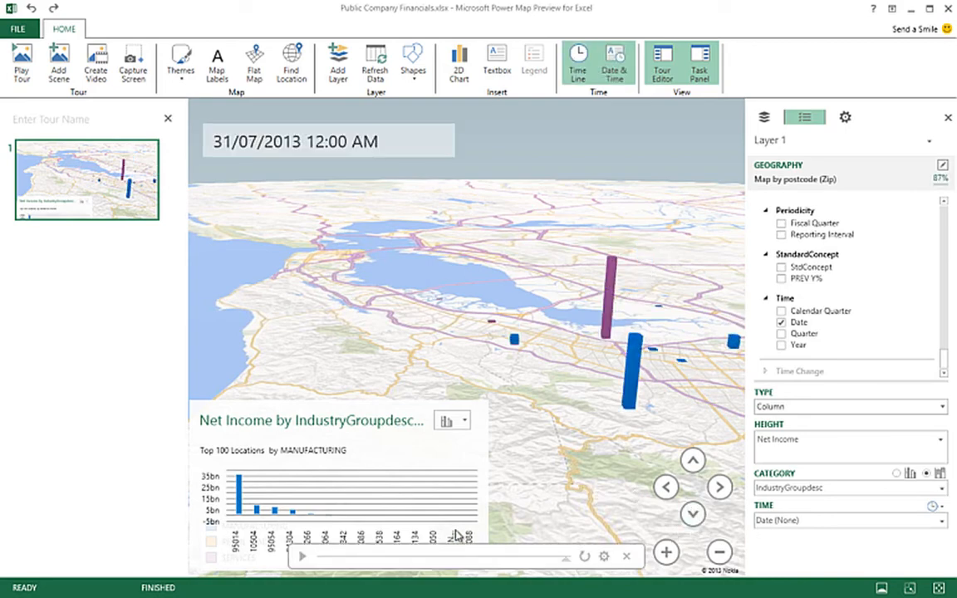
- Play the timeline and watch how Net Income by industry group develops over time from California across the western United States
{"action": "left_click", "coordinate": [303, 557]}
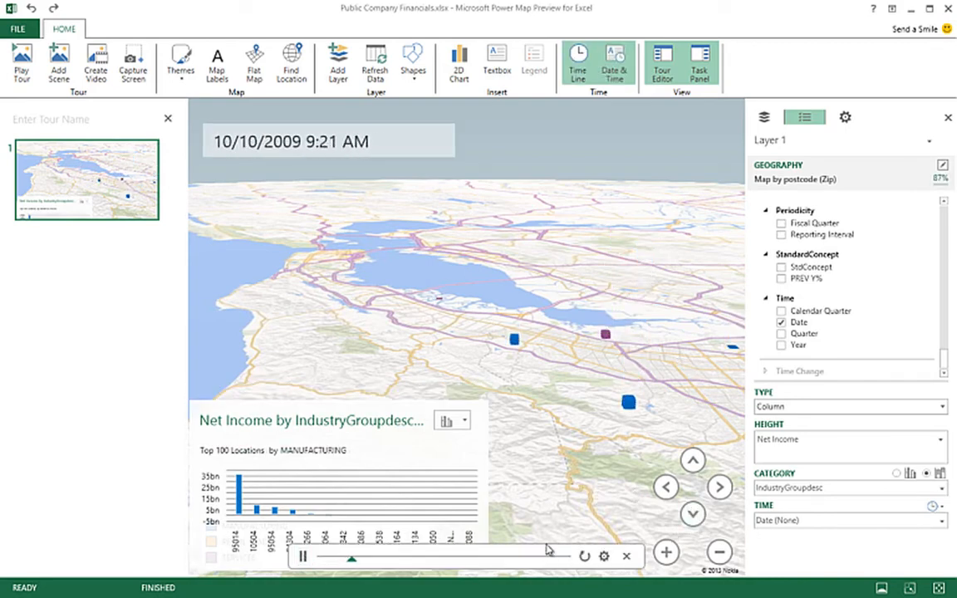
{"action": "scroll", "coordinate": [561, 512], "scroll_direction": "down", "scroll_amount": 5}
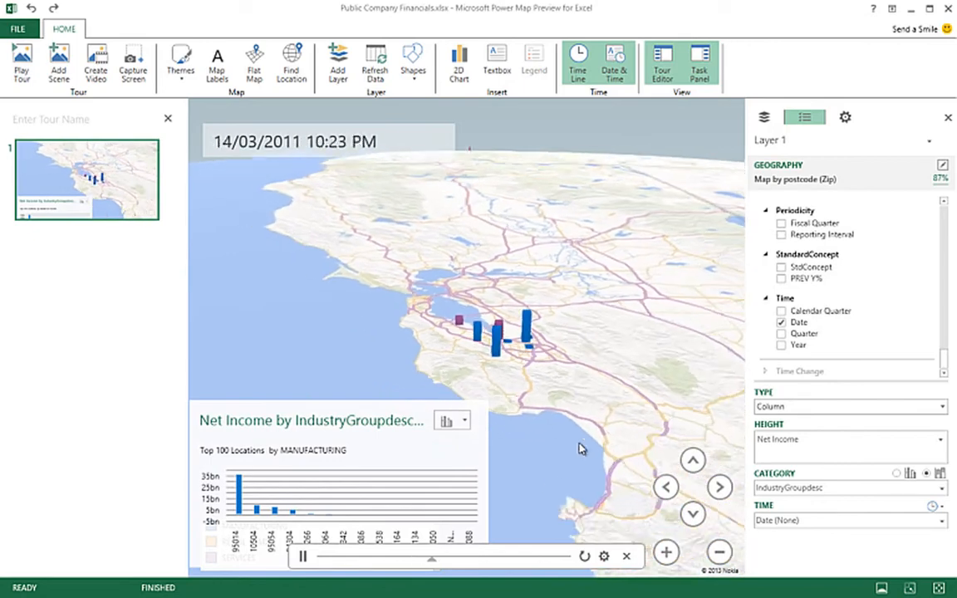
{"action": "left_click_drag", "start_coordinate": [538, 397], "coordinate": [331, 355]}
{"action": "scroll", "coordinate": [331, 356], "scroll_direction": "down", "scroll_amount": 8}
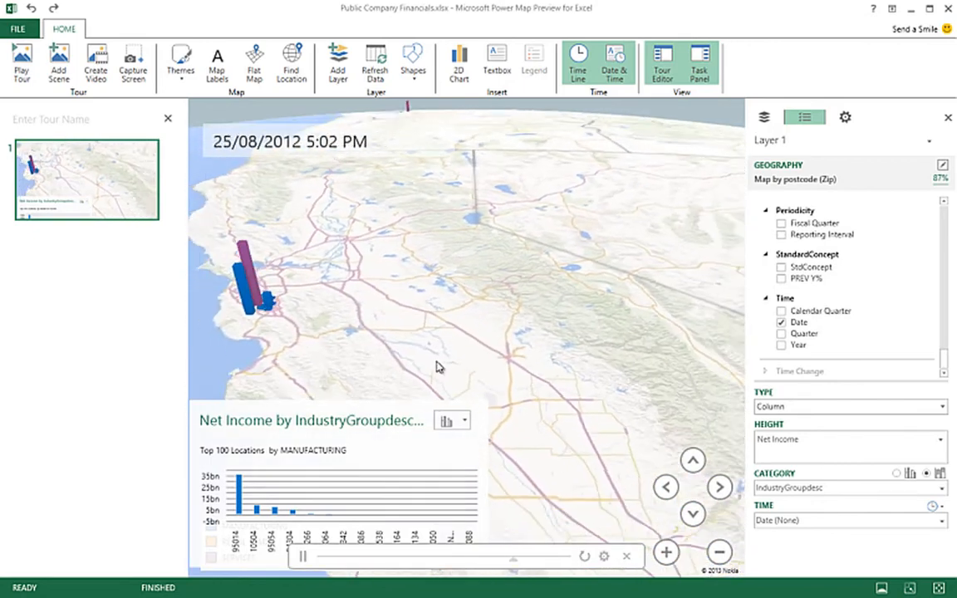
{"action": "left_click_drag", "start_coordinate": [615, 411], "coordinate": [430, 347]}
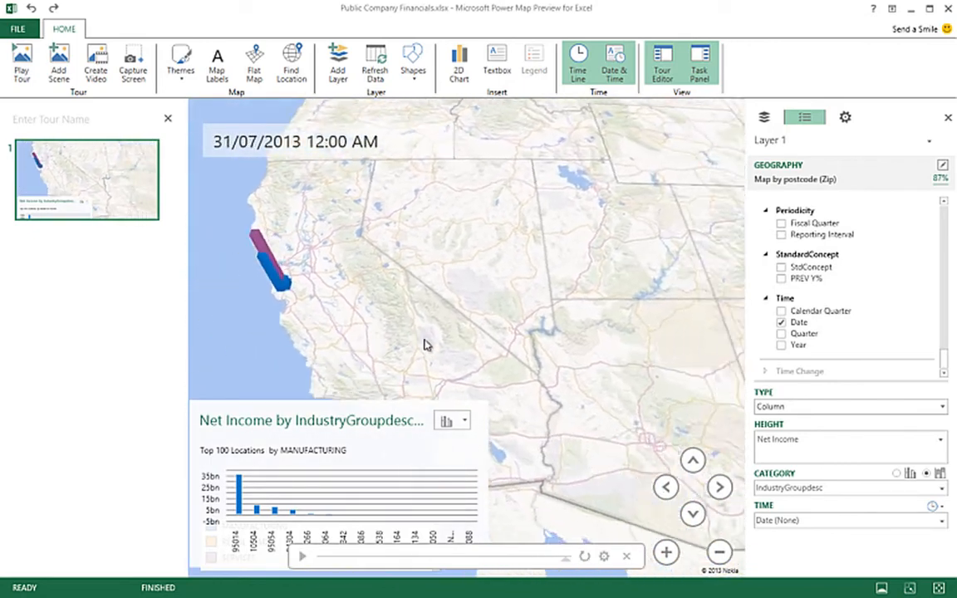
{"action": "scroll", "coordinate": [587, 359], "scroll_direction": "down", "scroll_amount": 4}
{"action": "scroll", "coordinate": [525, 316], "scroll_direction": "down", "scroll_amount": 5}
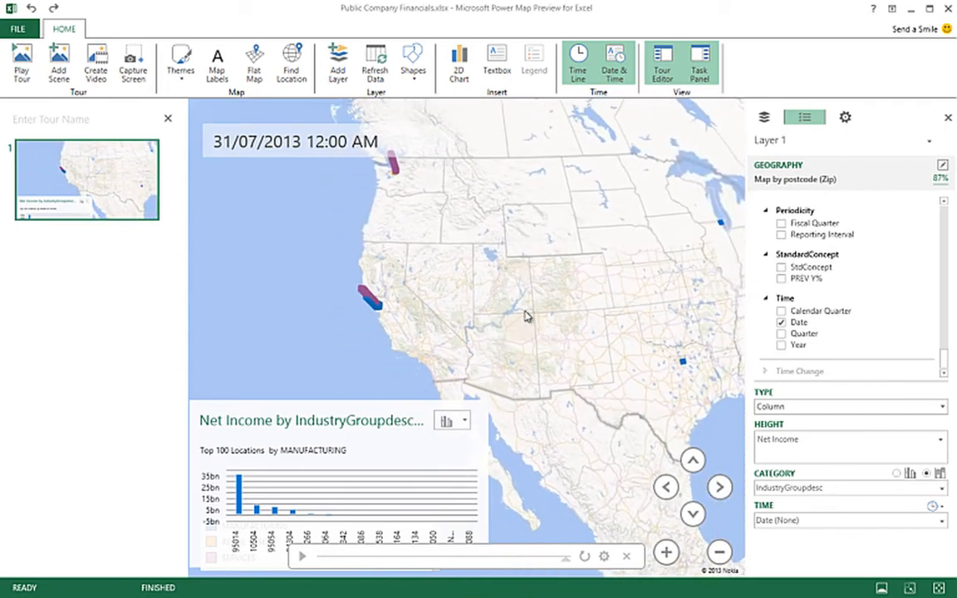
{"action": "scroll", "coordinate": [515, 325], "scroll_direction": "up", "scroll_amount": 2}
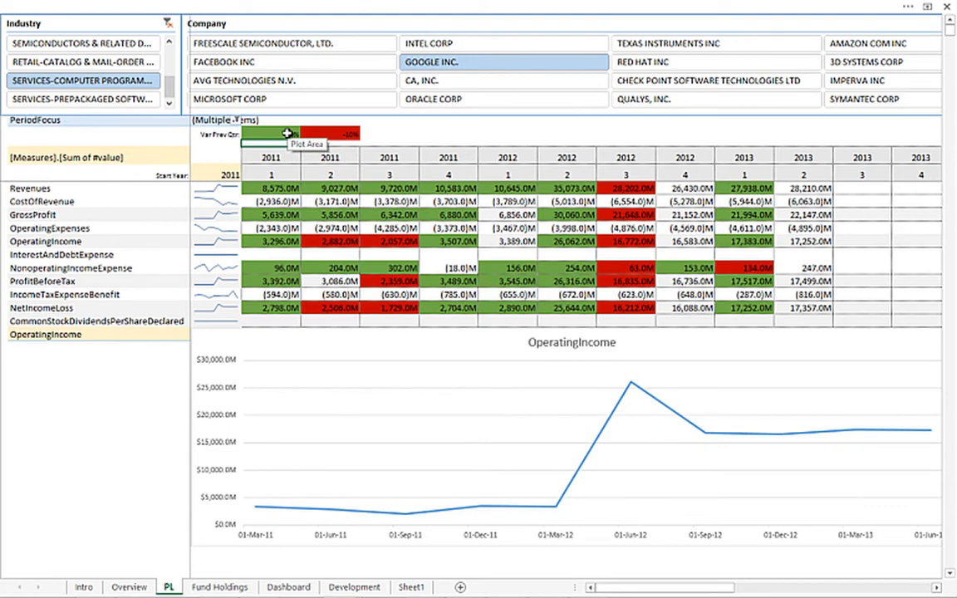
- Open the Fund Holdings sheet, review the fields available to the Company Winners pivot table, and deselect the table
{"action": "left_click", "coordinate": [217, 587]}
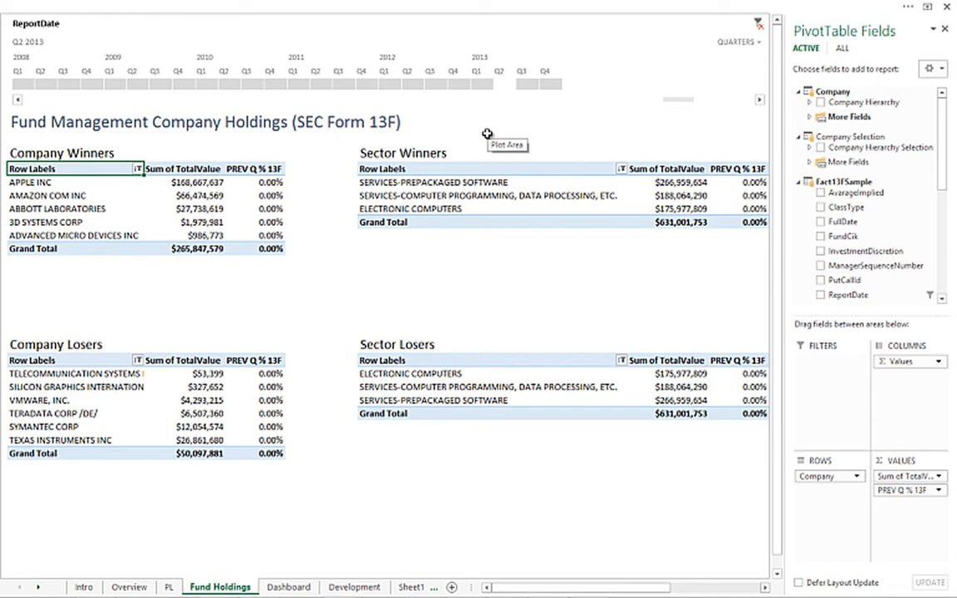
{"action": "scroll", "coordinate": [938, 178], "scroll_direction": "down", "scroll_amount": 10}
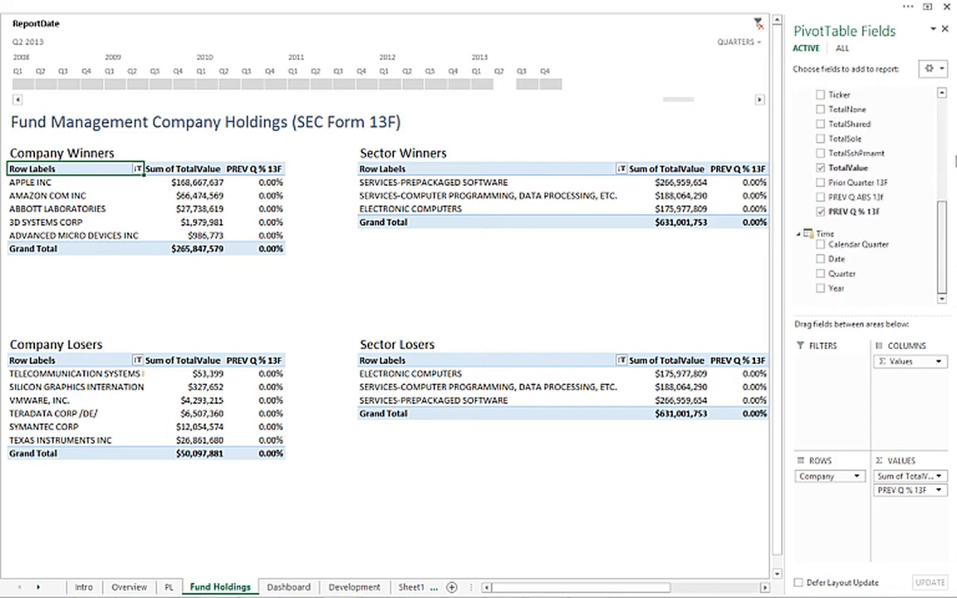
{"action": "left_click", "coordinate": [477, 531]}
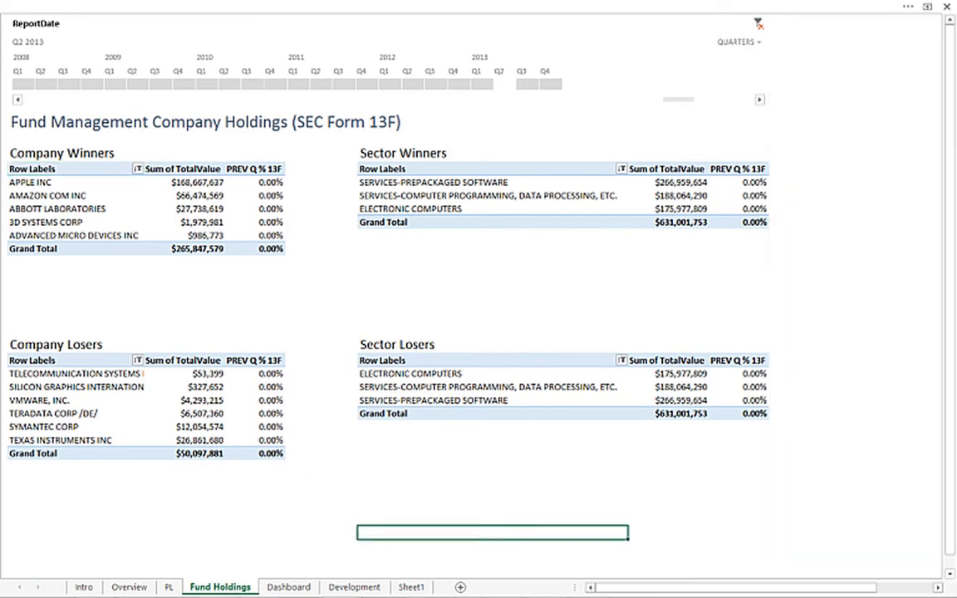
- Open the Dashboard sheet and zoom the TotalValue by Fund State map in on California
{"action": "left_click", "coordinate": [287, 587]}
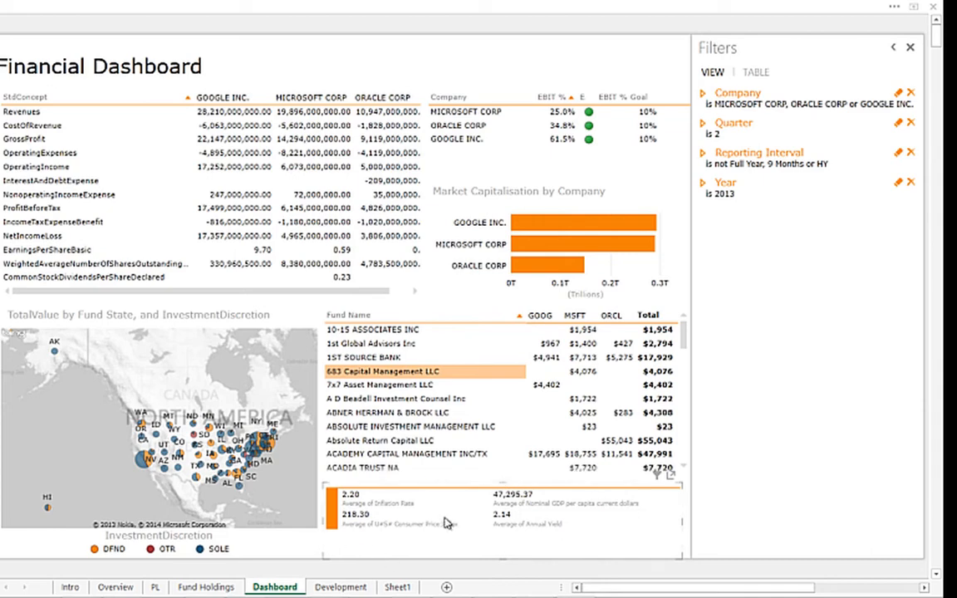
{"action": "left_click", "coordinate": [140, 409]}
{"action": "scroll", "coordinate": [139, 409], "scroll_direction": "up", "scroll_amount": 5}
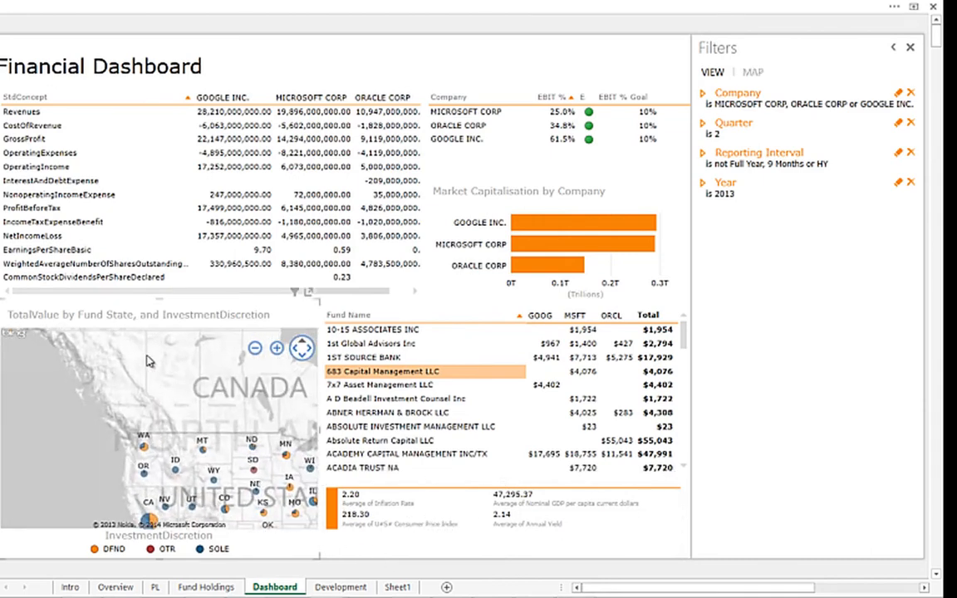
{"action": "scroll", "coordinate": [117, 405], "scroll_direction": "up", "scroll_amount": 3}
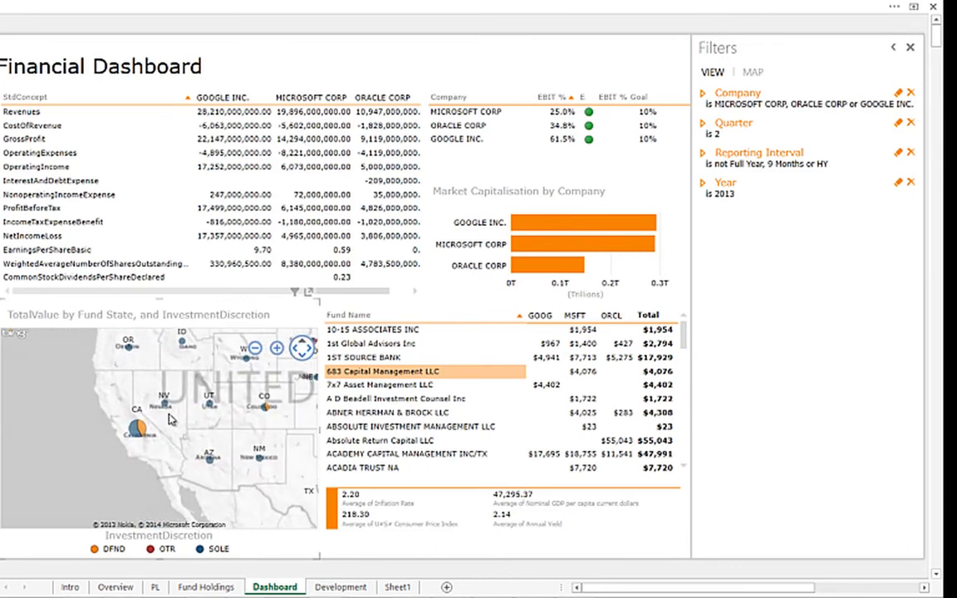
{"action": "scroll", "coordinate": [116, 406], "scroll_direction": "up", "scroll_amount": 4}
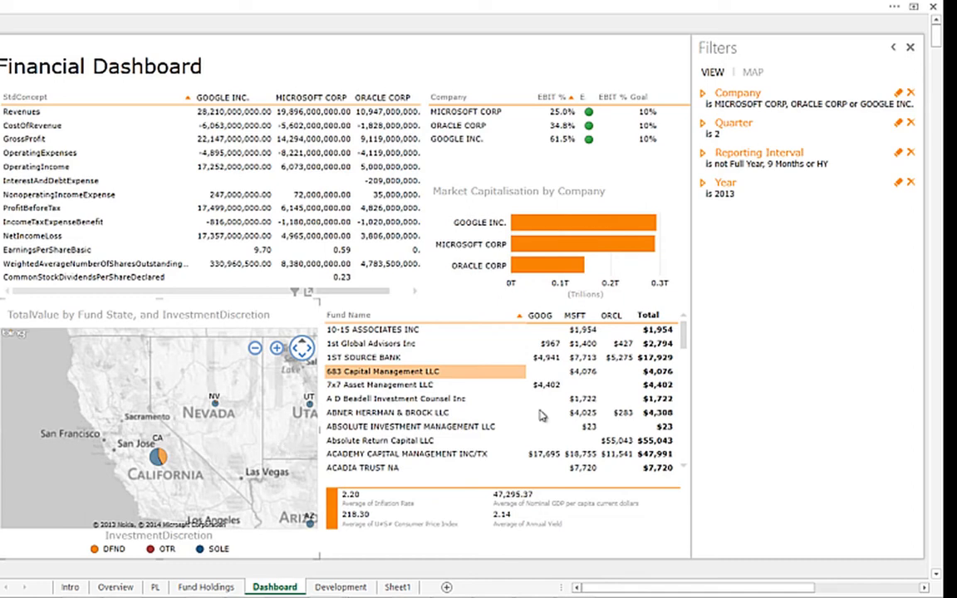
- Expand the Company filter of the Financial Dashboard view and deselect ORACLE CORP
{"action": "left_click", "coordinate": [706, 106]}
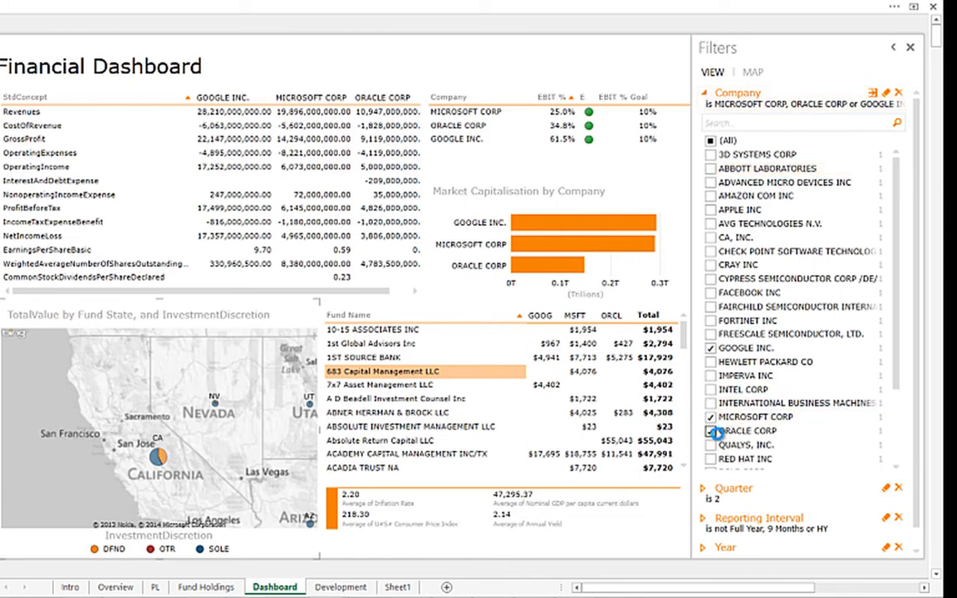
{"action": "left_click", "coordinate": [710, 431]}
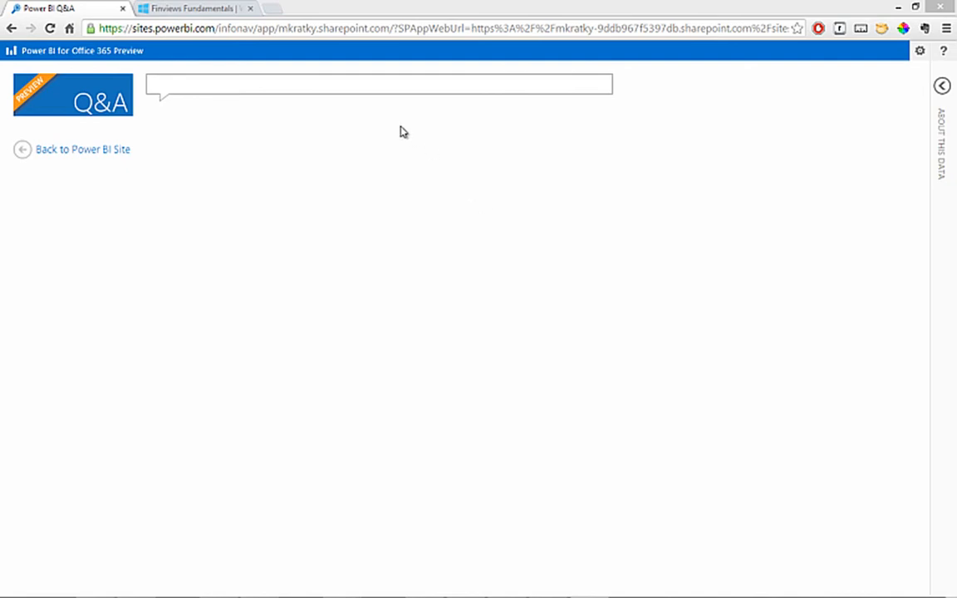
- Switch to Power BI Q&A and ask for "net income by company short", using the suggested completion
{"action": "left_click", "coordinate": [365, 82]}
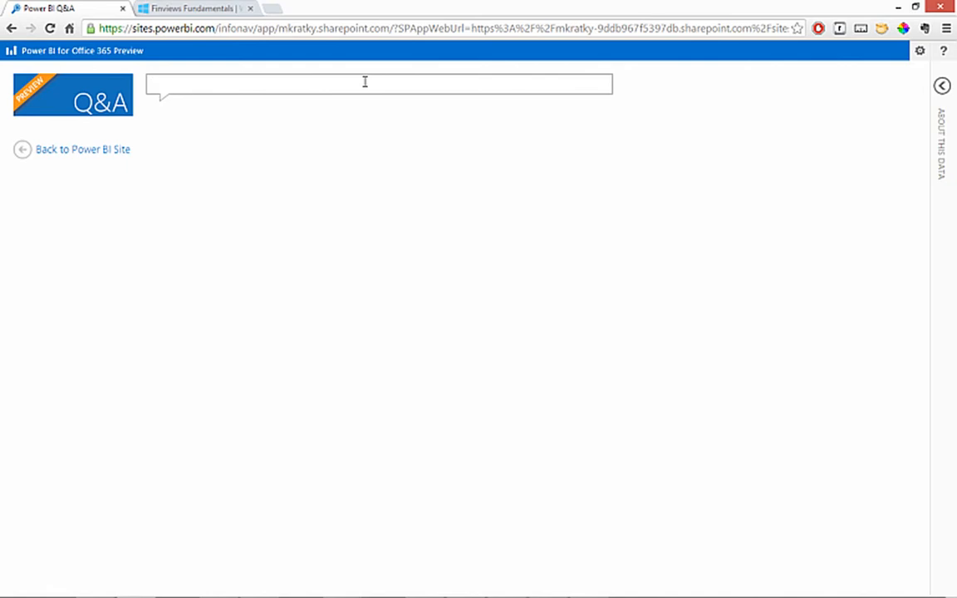
{"action": "type", "text": "net income b"}
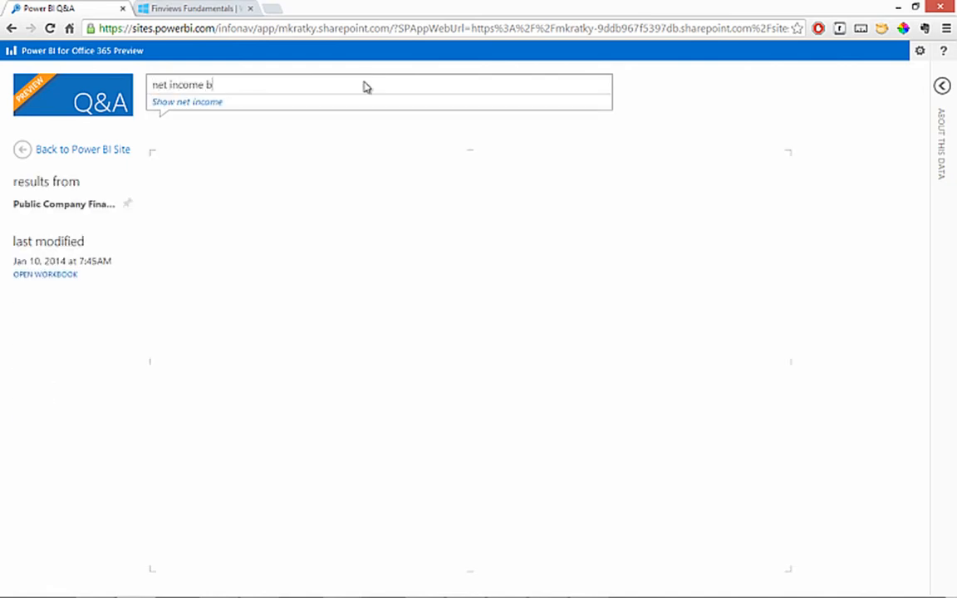
{"action": "type", "text": "y conapo"}
{"action": "key", "text": "BackSpace"}
{"action": "key", "text": "BackSpace"}
{"action": "key", "text": "BackSpace"}
{"action": "key", "text": "BackSpace"}
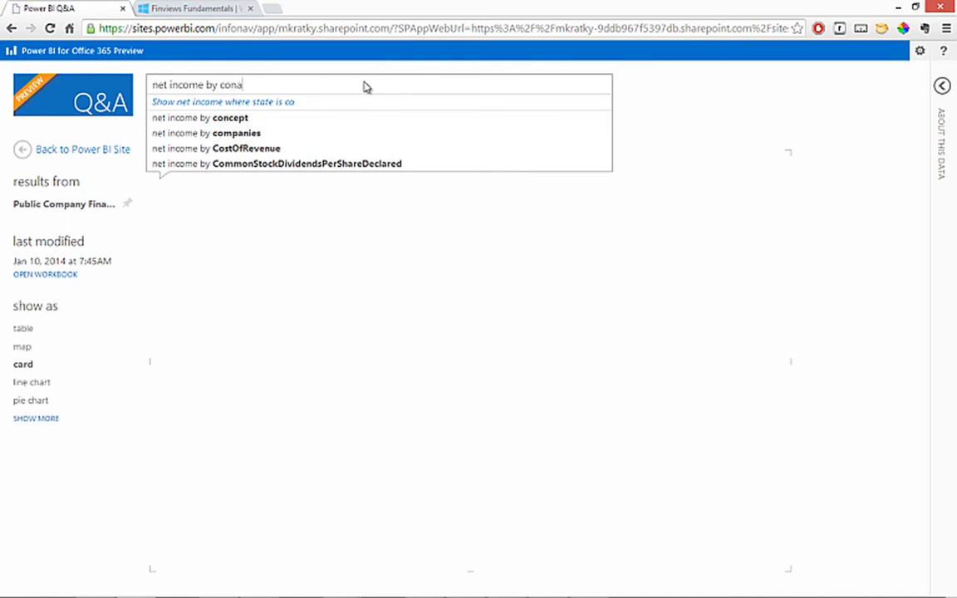
{"action": "type", "text": "mpany"}
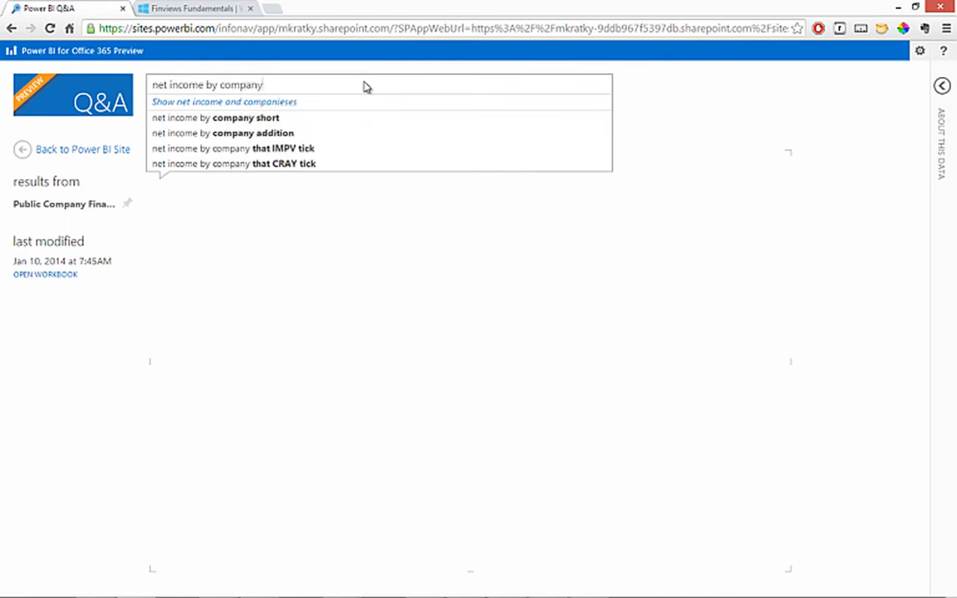
{"action": "left_click", "coordinate": [299, 119]}
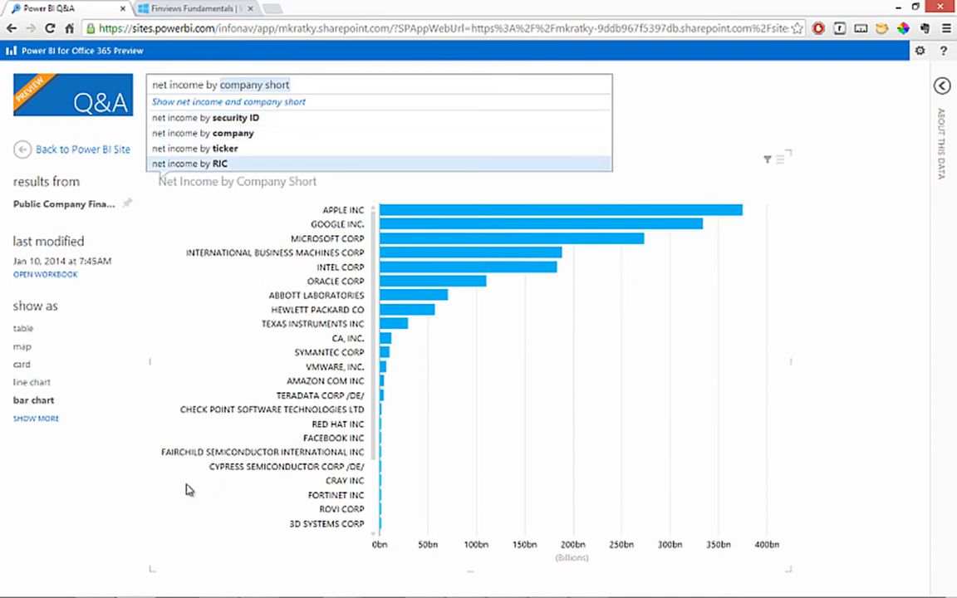
- Try the line chart view for net income by company short and display the result as a table
{"action": "left_click", "coordinate": [42, 385]}
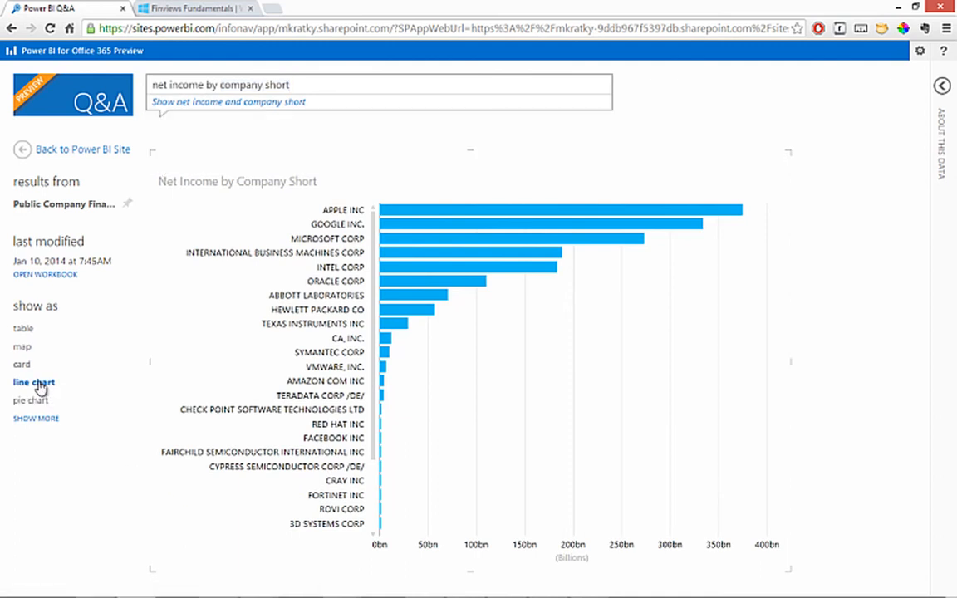
{"action": "left_click", "coordinate": [43, 331]}
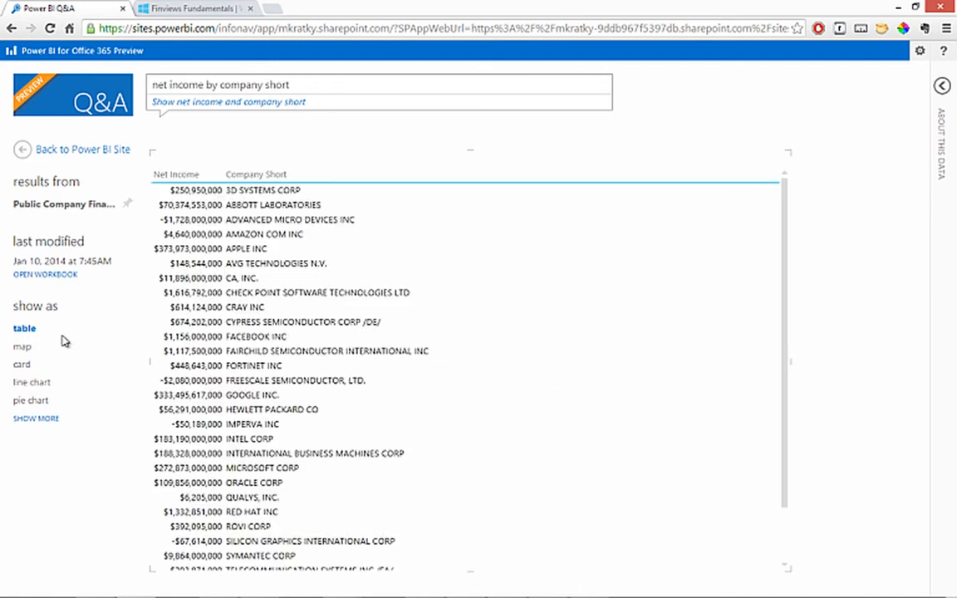
- Change the end of the Q&A question so it asks for "net income by company sector"
{"action": "left_click", "coordinate": [312, 87]}
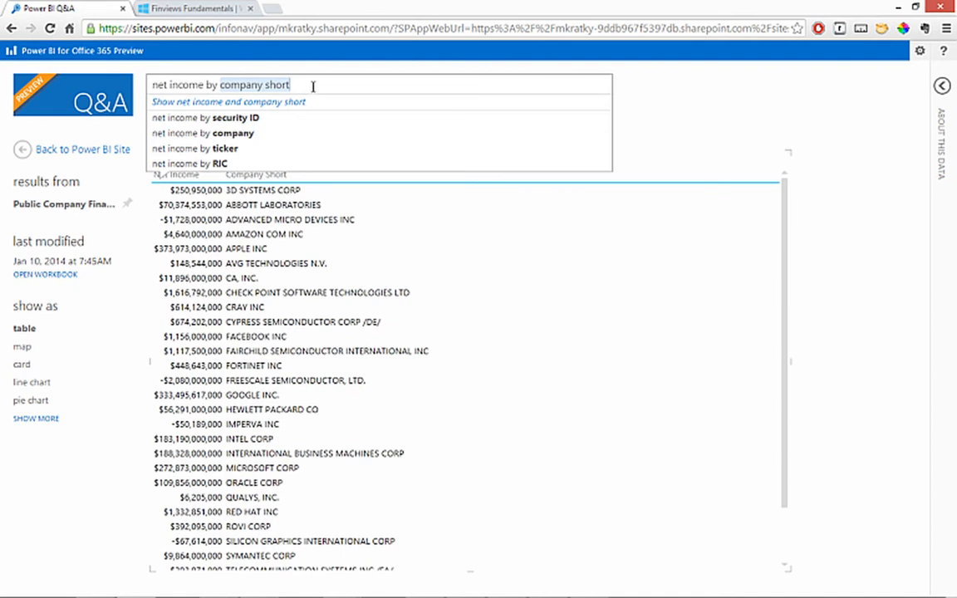
{"action": "key", "text": "BackSpace"}
{"action": "key", "text": "BackSpace"}
{"action": "key", "text": "BackSpace"}
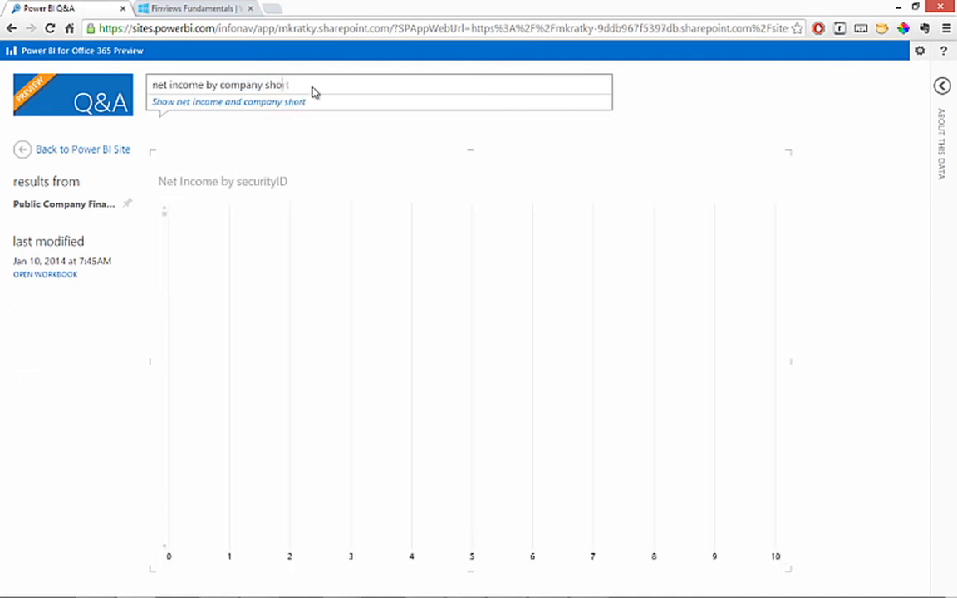
{"action": "key", "text": "BackSpace"}
{"action": "type", "text": "ector"}
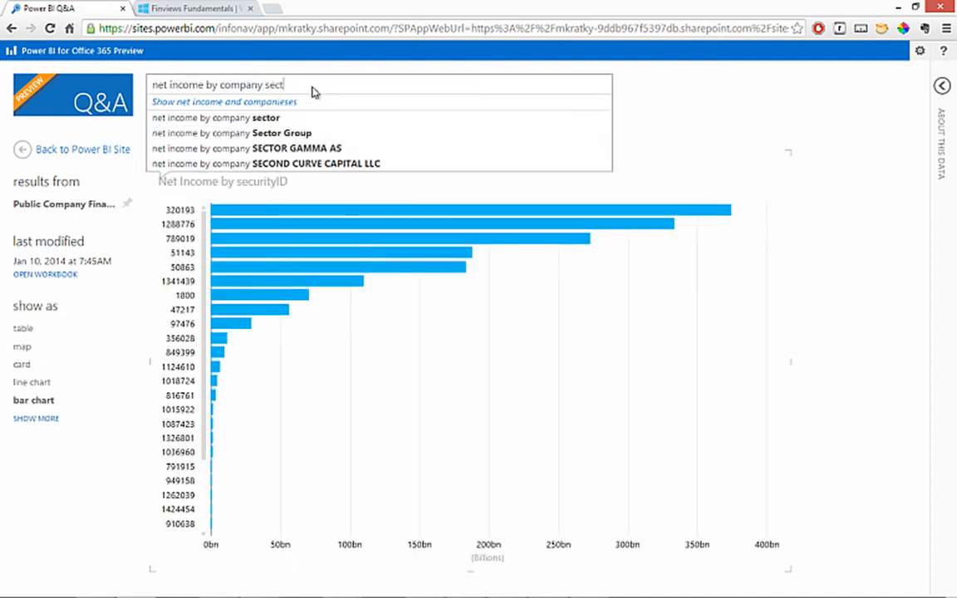